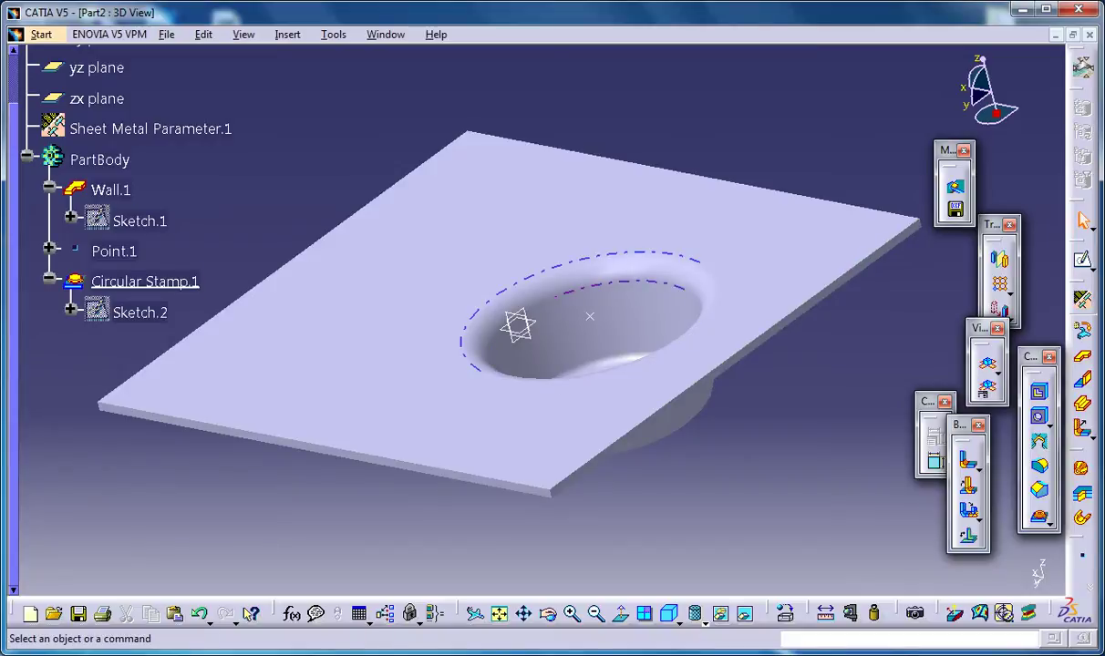
{"action": "middle_click_drag", "start_coordinate": [701, 294], "coordinate": [650, 319]}
{"action": "middle_click_drag", "start_coordinate": [531, 320], "coordinate": [510, 335]}
{"action": "middle_click_drag", "start_coordinate": [732, 251], "coordinate": [686, 237]}
{"action": "scroll", "coordinate": [696, 284], "scroll_direction": "down", "scroll_amount": 1}
{"action": "middle_click_drag", "start_coordinate": [511, 339], "coordinate": [507, 331]}
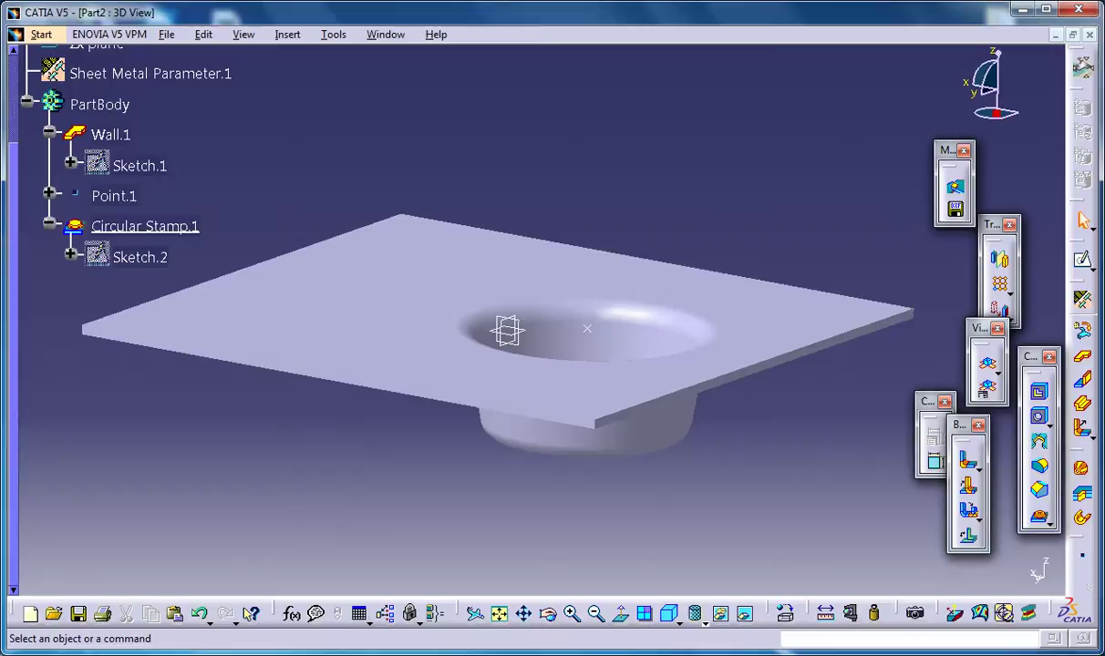
Create a new part in the Generative Sheetmetal Design workbench with the default part name
{"action": "left_click", "coordinate": [204, 33]}
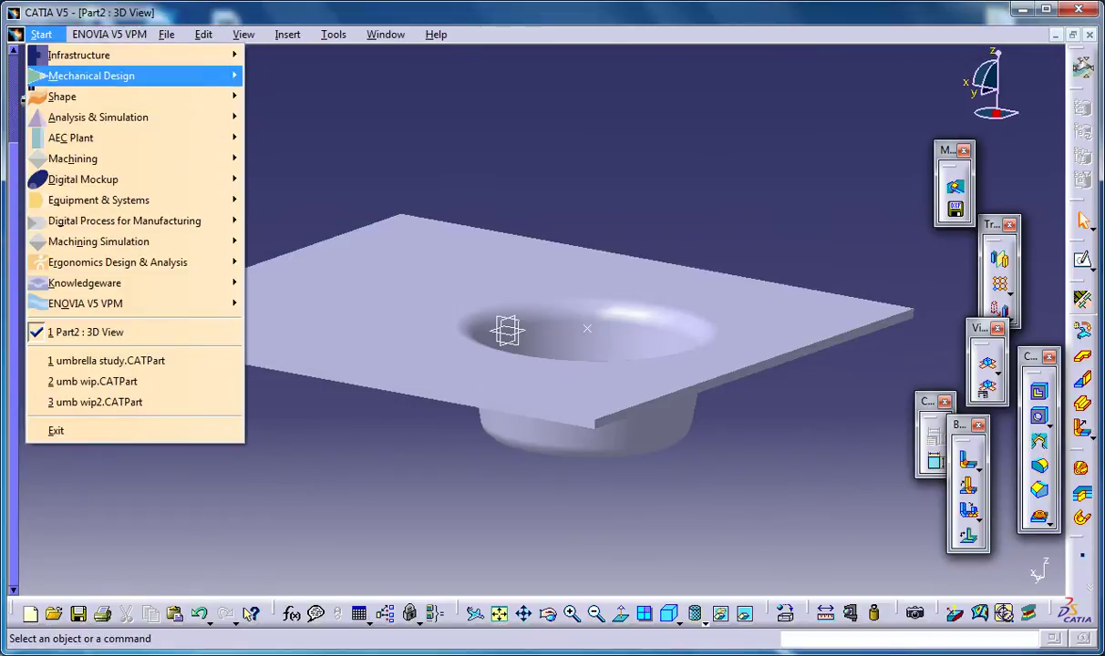
{"action": "mouse_move", "coordinate": [41, 76]}
{"action": "left_click", "coordinate": [333, 427]}
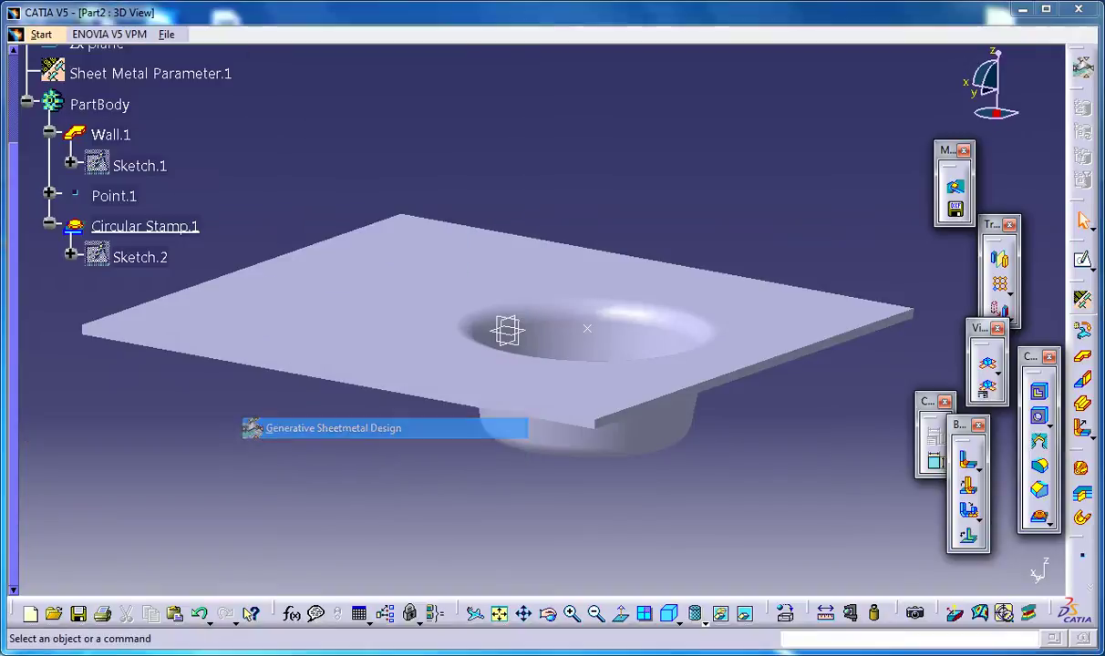
{"action": "key", "text": "Return"}
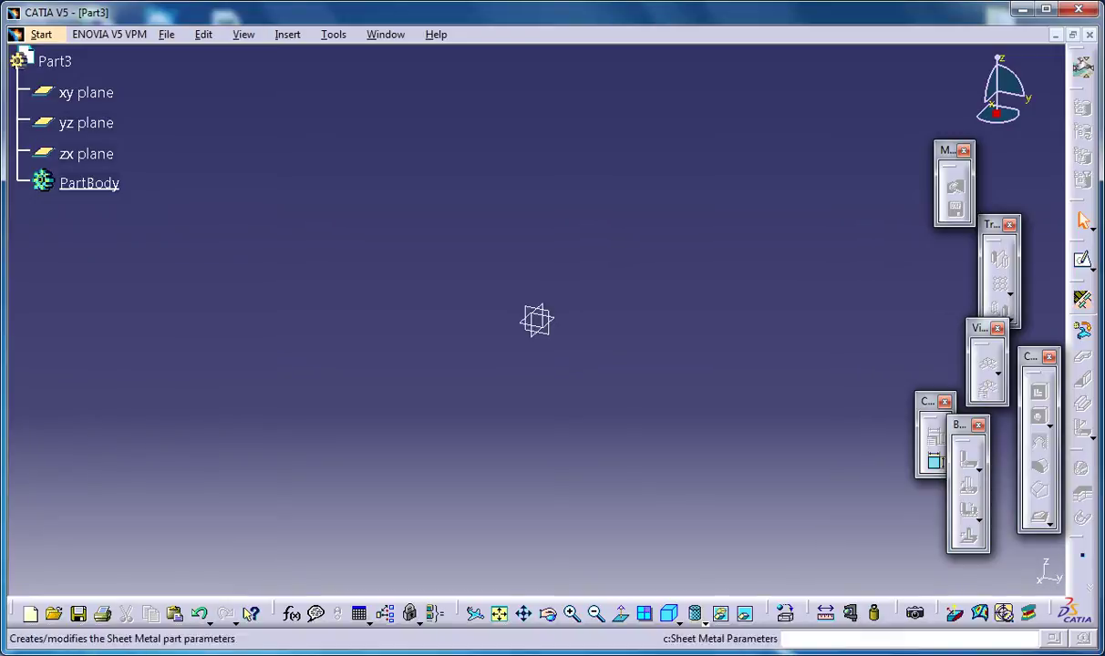
Define the sheet metal parameters with a 2 mm thickness and a 4 mm default bend radius
{"action": "left_click", "coordinate": [1082, 300]}
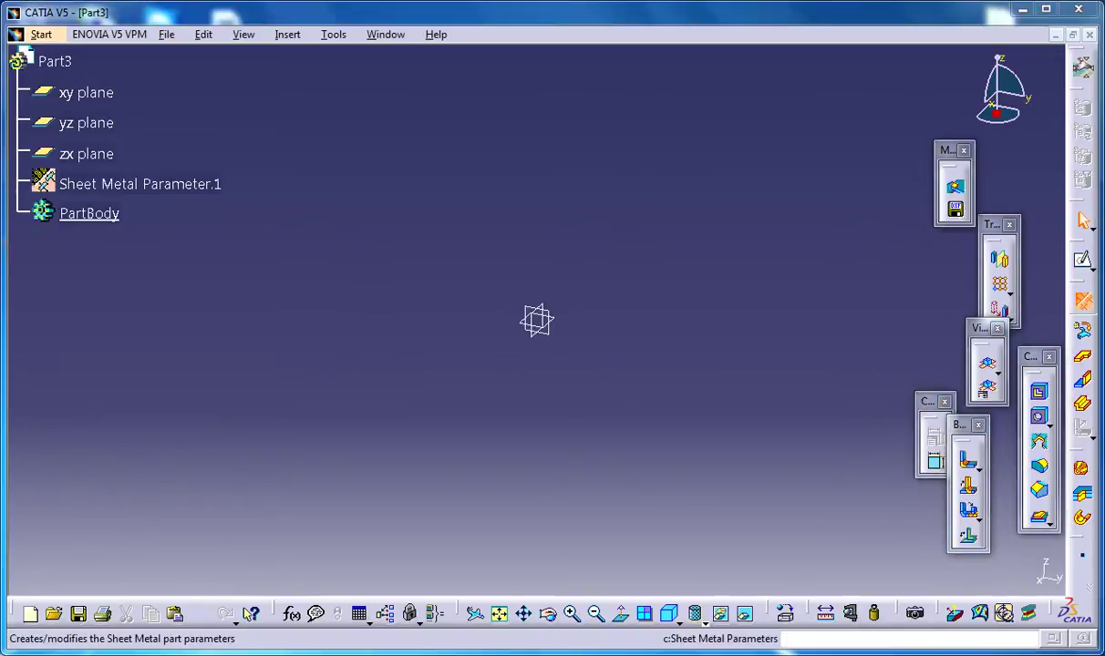
{"action": "left_click", "coordinate": [1083, 301]}
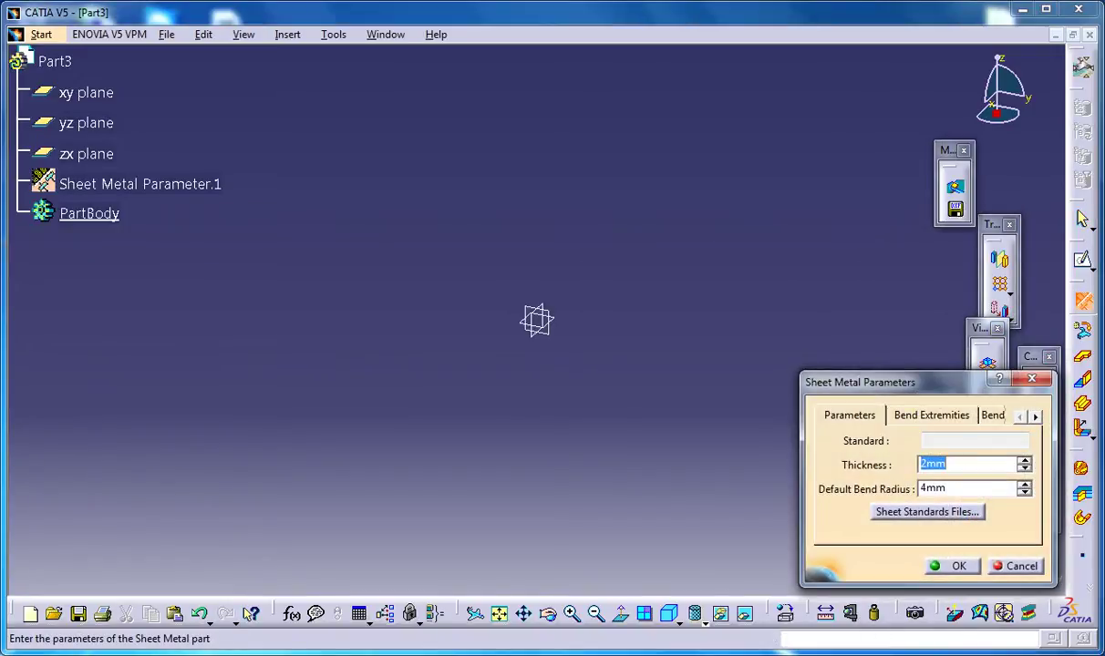
{"action": "key", "text": "Return"}
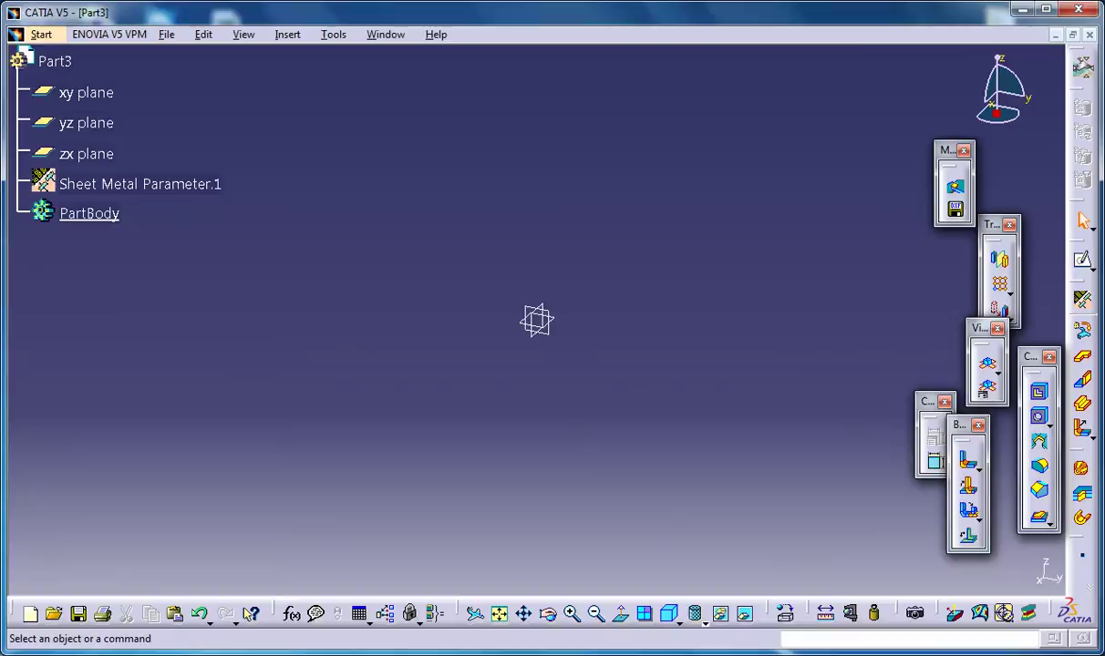
Sketch a rectangle around the origin on the xy plane and create a wall from it
{"action": "left_click", "coordinate": [1083, 260]}
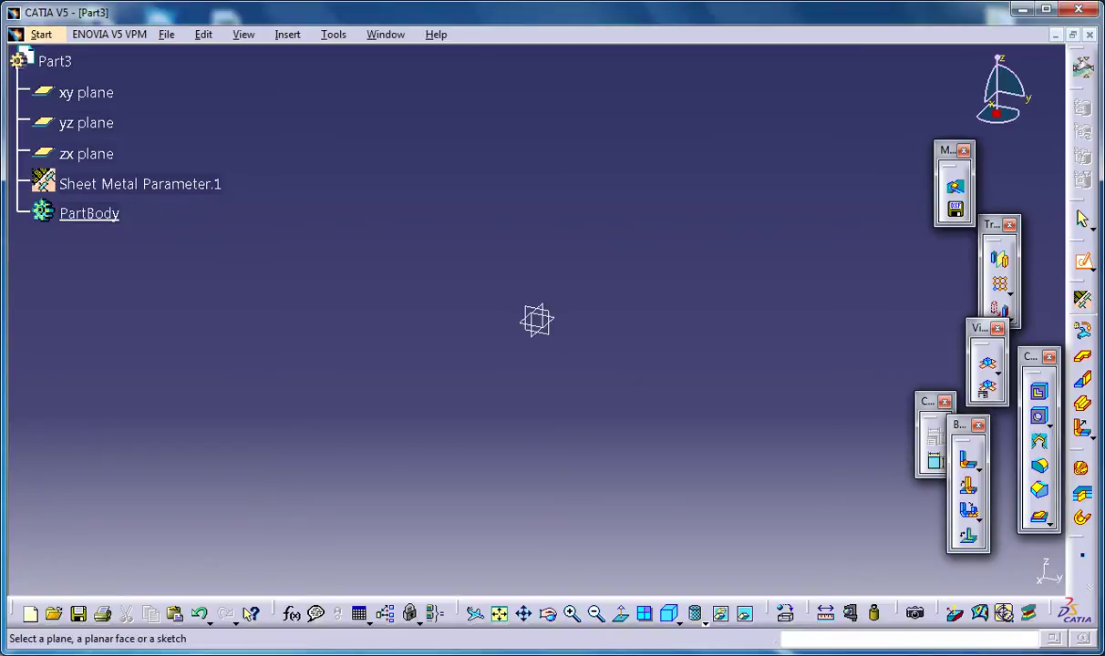
{"action": "left_click", "coordinate": [85, 92]}
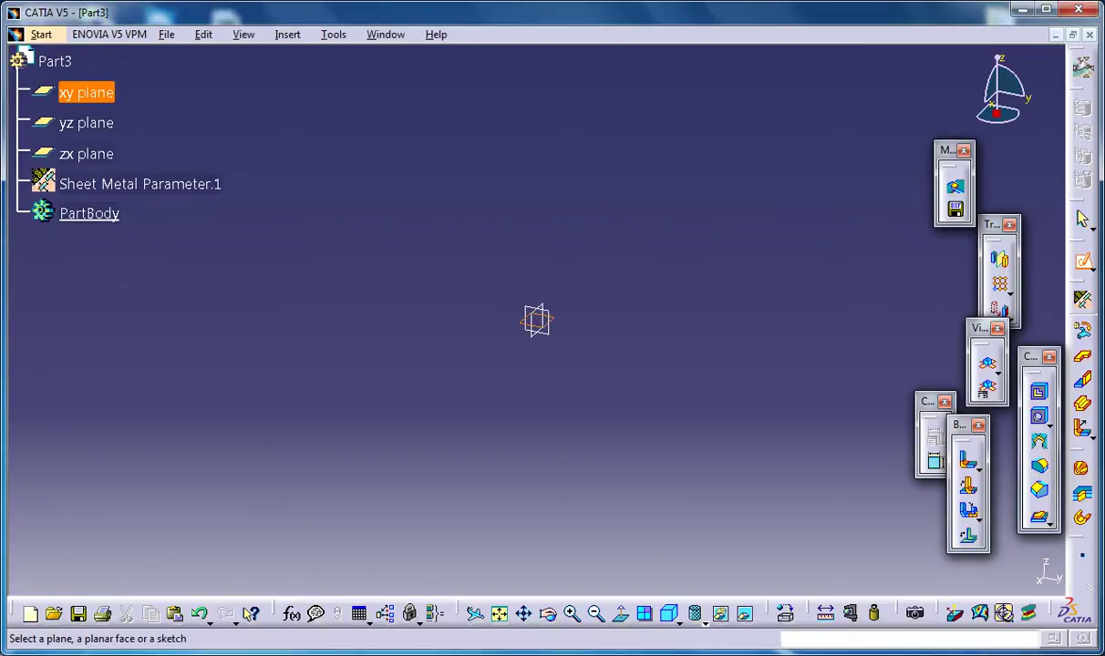
{"action": "left_click", "coordinate": [992, 302]}
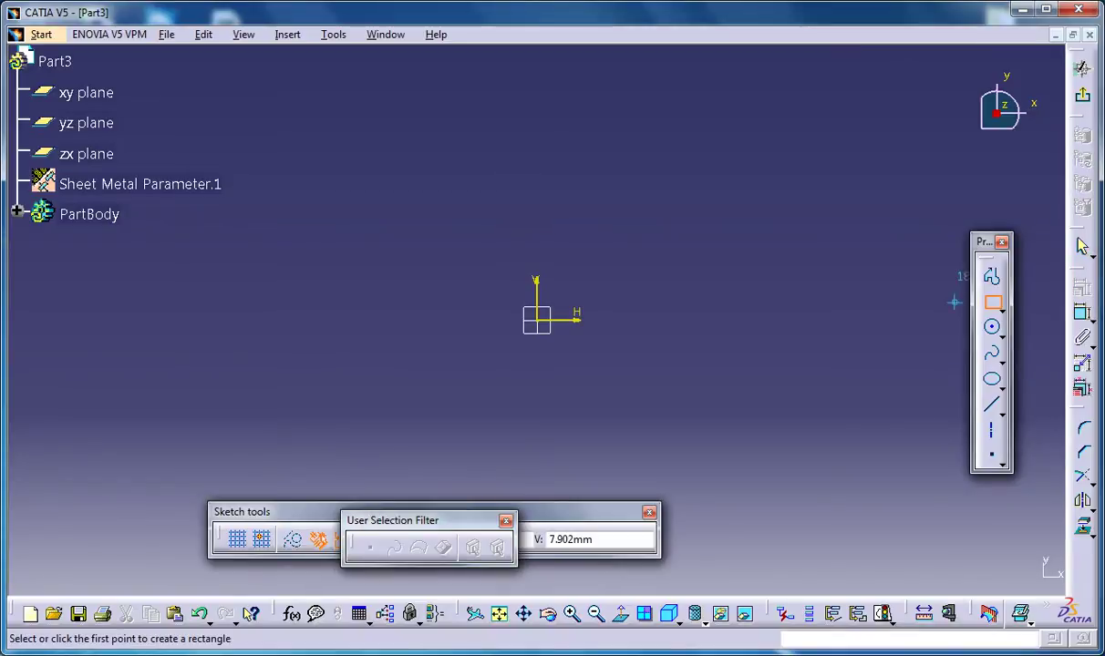
{"action": "left_click", "coordinate": [414, 219]}
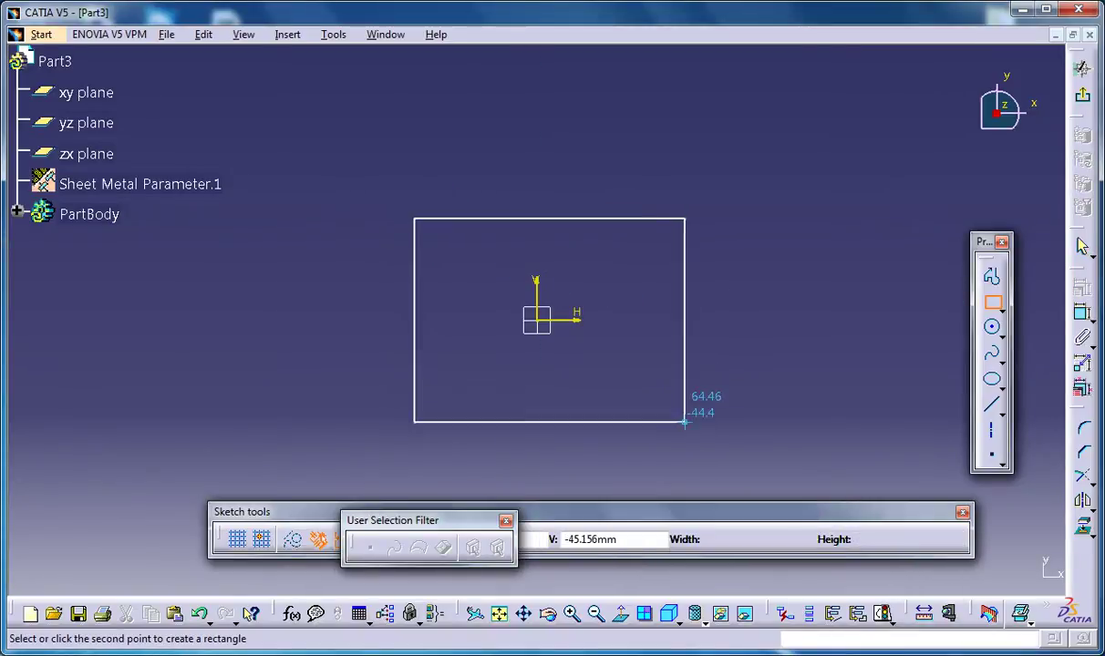
{"action": "left_click", "coordinate": [670, 450]}
{"action": "left_click", "coordinate": [1083, 68]}
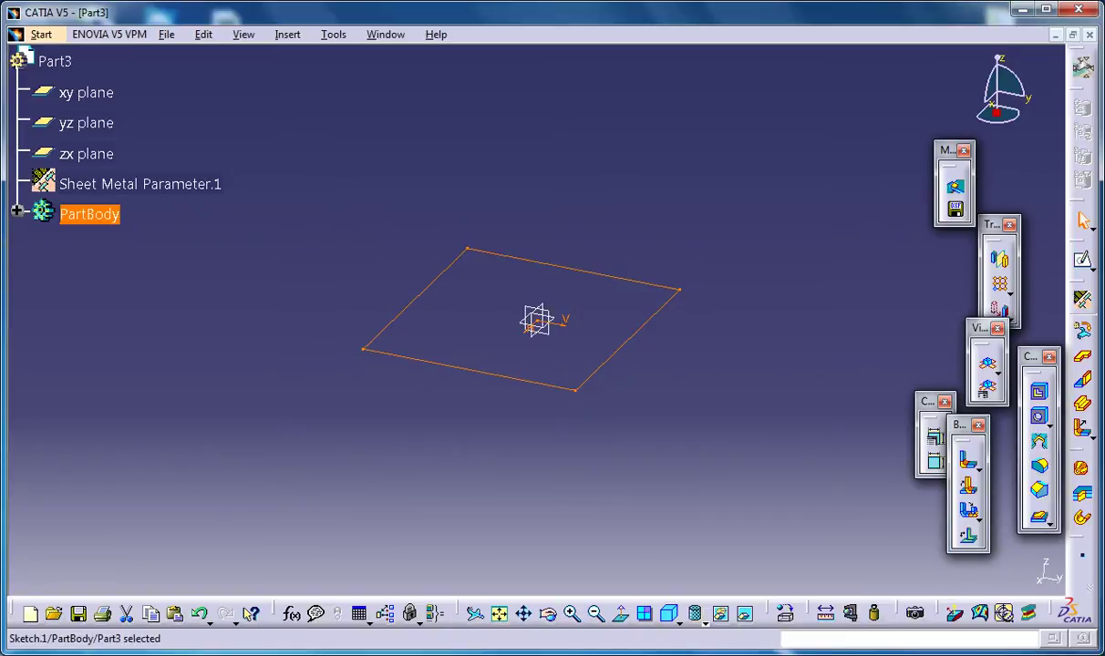
{"action": "left_click", "coordinate": [1083, 356]}
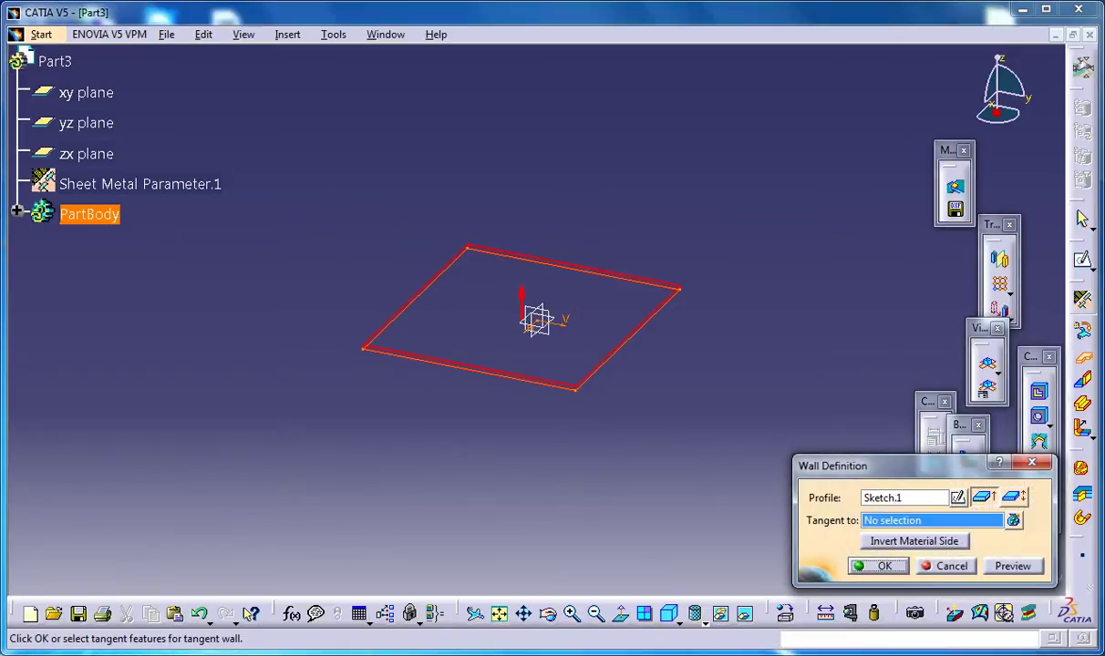
{"action": "left_click", "coordinate": [879, 566]}
Create a point on the wall's upper face near the origin, at about H -2.5 mm and V -6.1 mm
{"action": "middle_click_drag", "start_coordinate": [549, 365], "coordinate": [522, 372]}
{"action": "scroll", "coordinate": [549, 365], "scroll_direction": "down", "scroll_amount": 1}
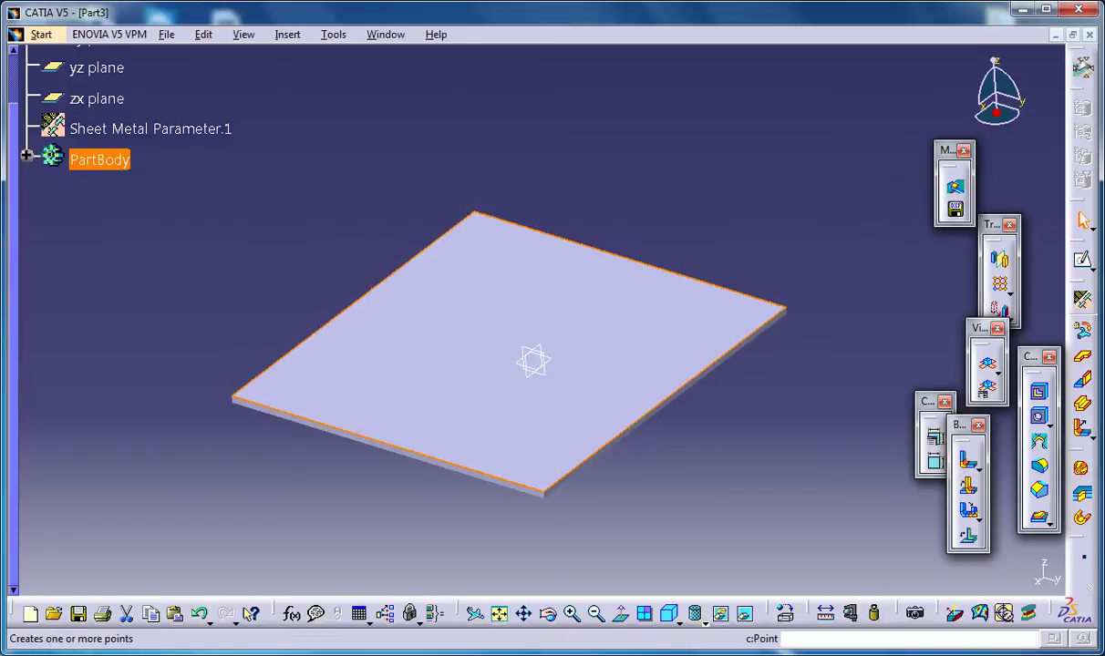
{"action": "key", "text": "Return"}
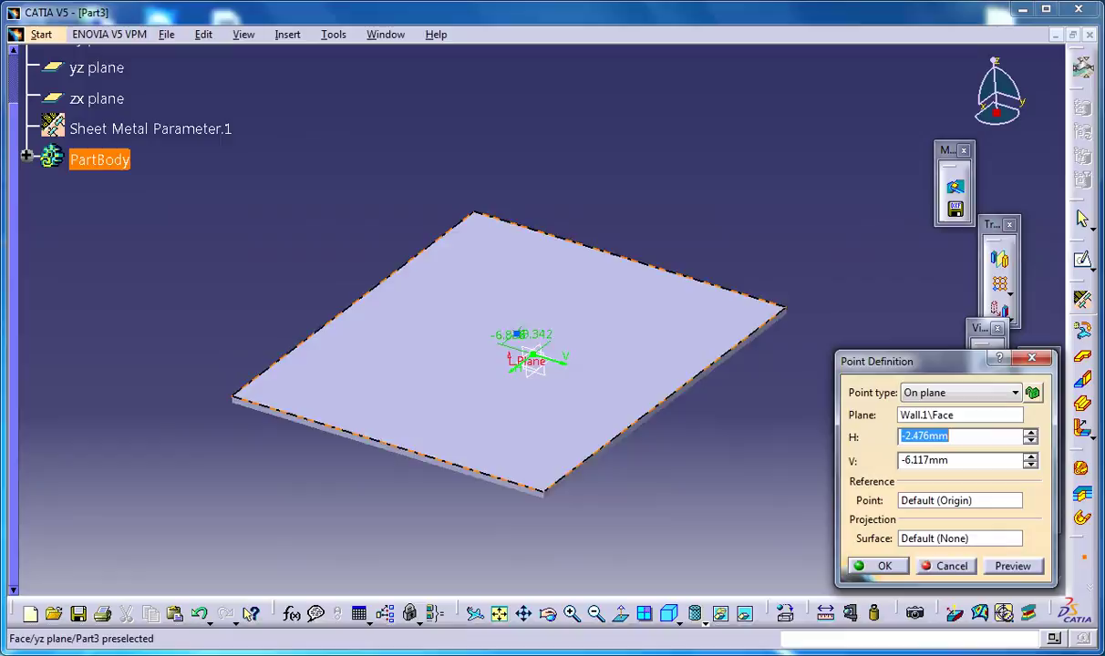
{"action": "left_click", "coordinate": [521, 346]}
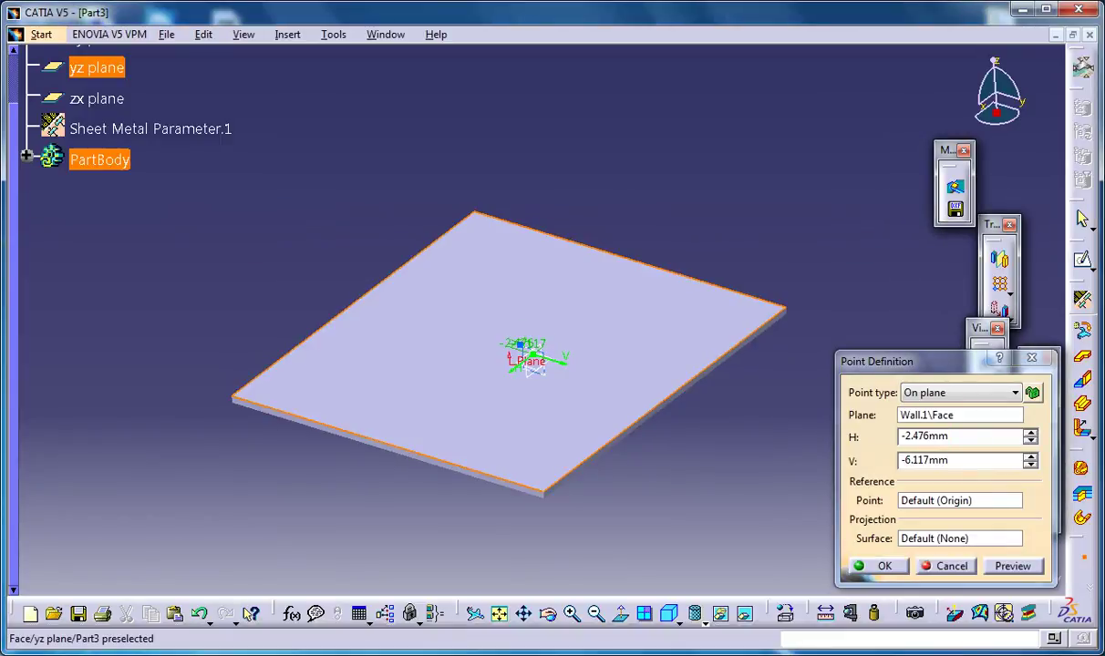
{"action": "left_click", "coordinate": [881, 566]}
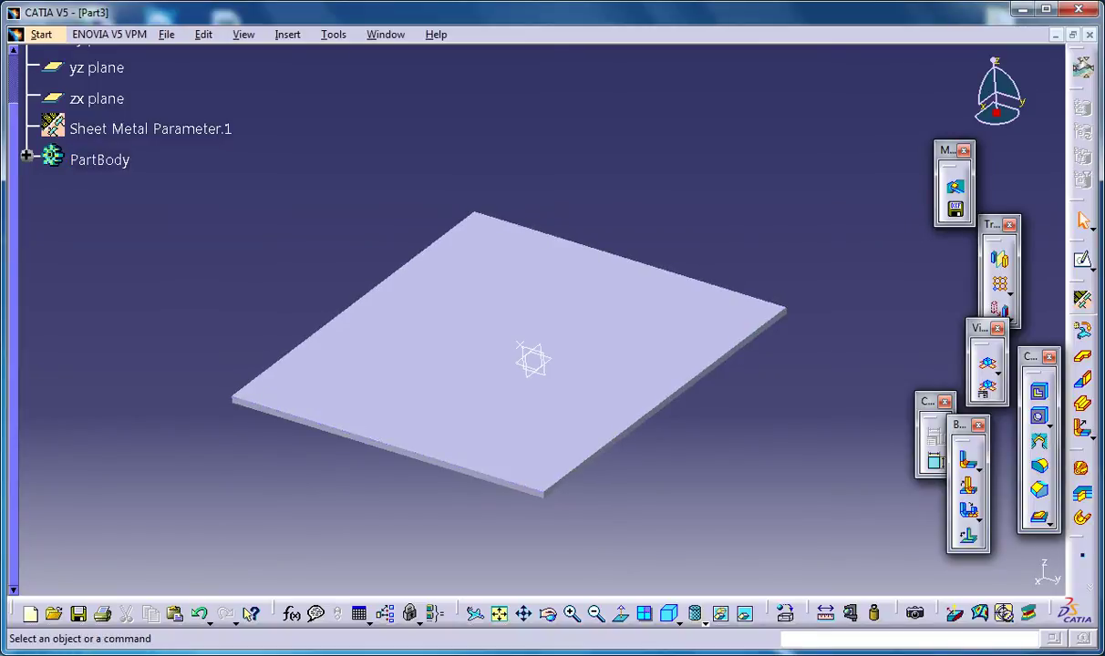
{"action": "left_click", "coordinate": [288, 35]}
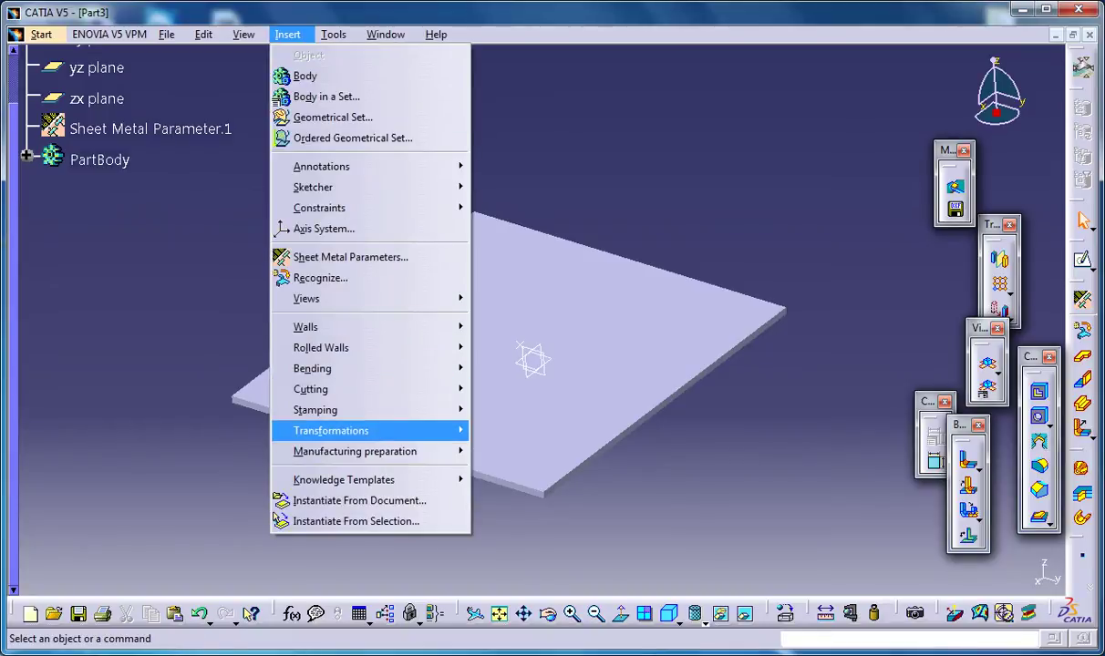
{"action": "mouse_move", "coordinate": [383, 410]}
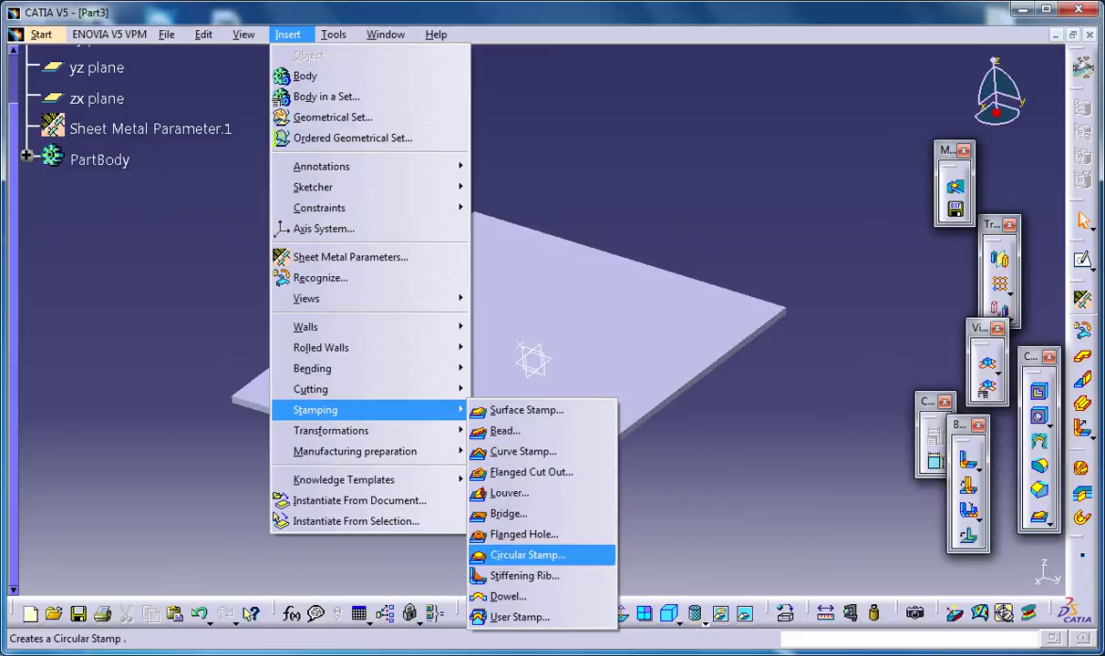
{"action": "left_click", "coordinate": [720, 533]}
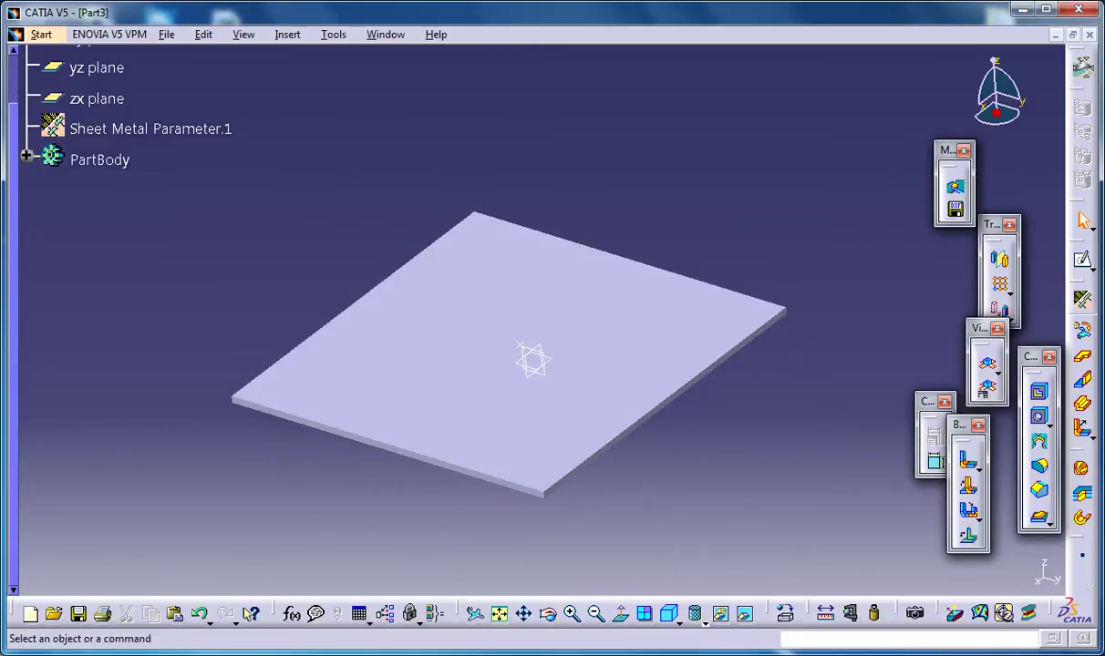
Start a Circular Stamp at the point on the wall's upper face, set its height to 7 mm and preview it
{"action": "left_click", "coordinate": [1050, 524]}
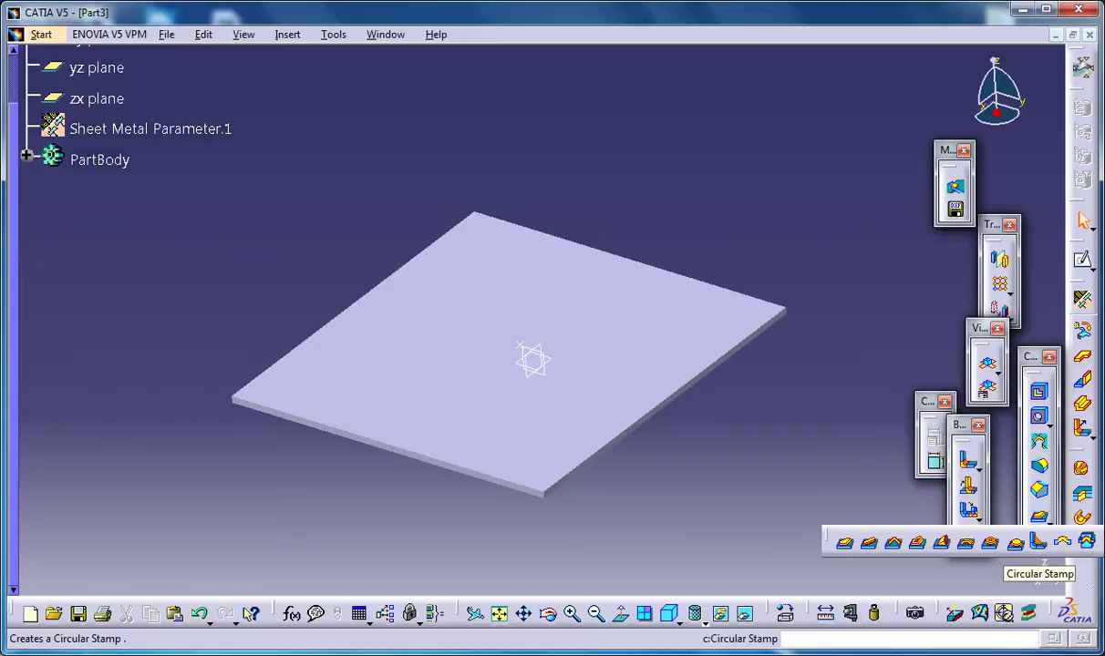
{"action": "left_click", "coordinate": [1015, 544]}
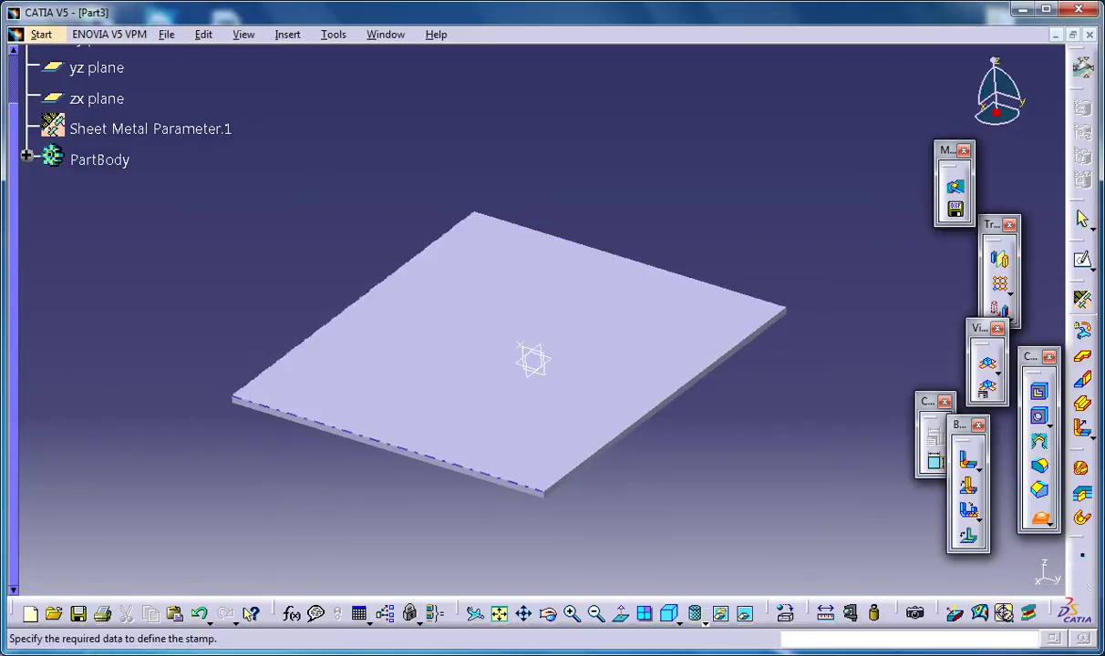
{"action": "middle_click_drag", "start_coordinate": [607, 287], "coordinate": [662, 260]}
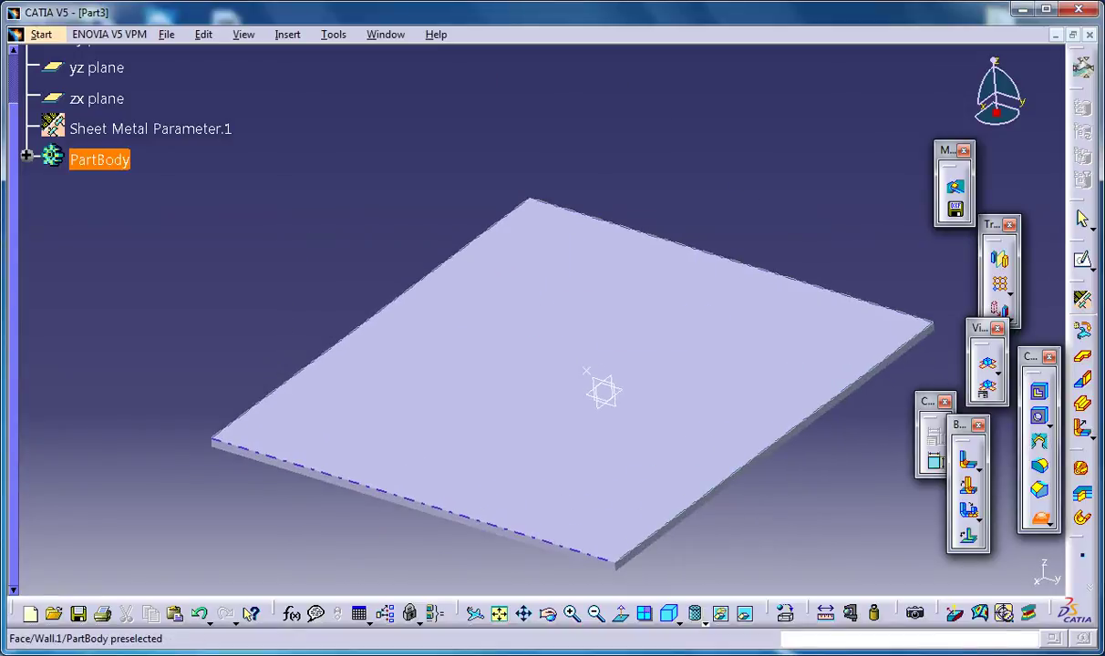
{"action": "left_click", "coordinate": [588, 373]}
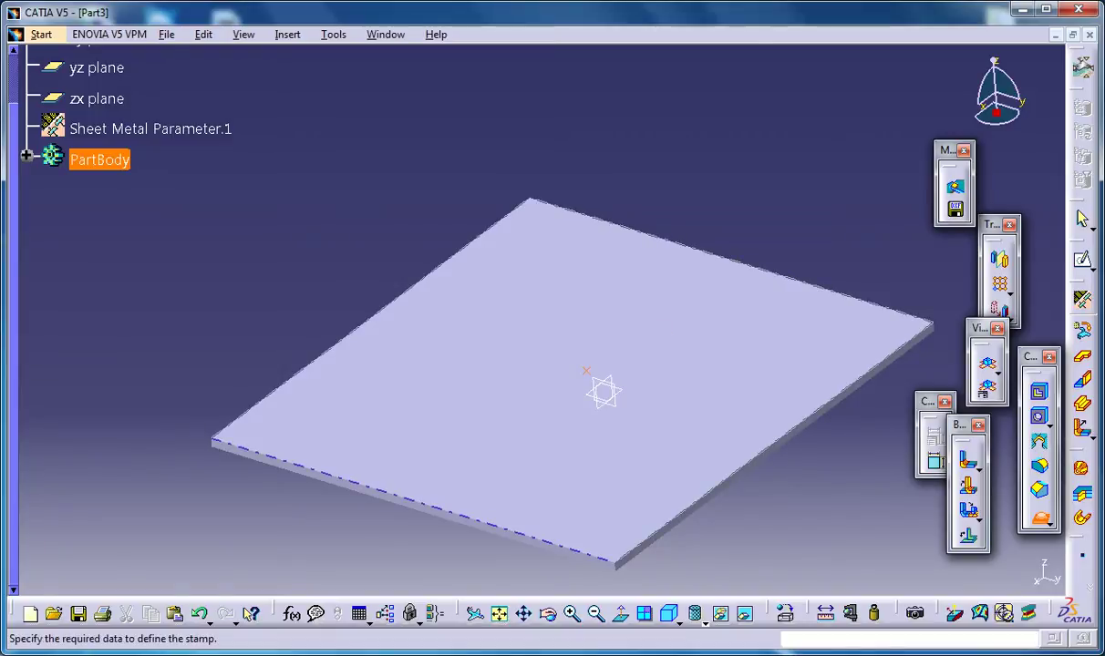
{"action": "middle_click_drag", "start_coordinate": [516, 274], "coordinate": [317, 262]}
{"action": "middle_click_drag", "start_coordinate": [394, 354], "coordinate": [357, 395]}
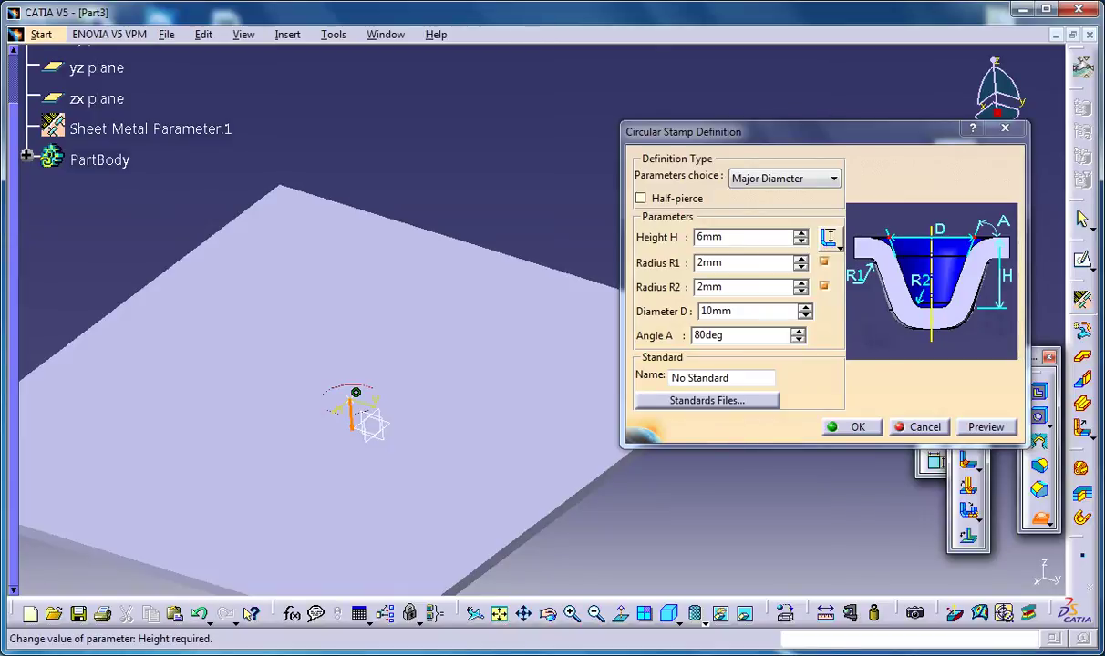
{"action": "left_click", "coordinate": [802, 233]}
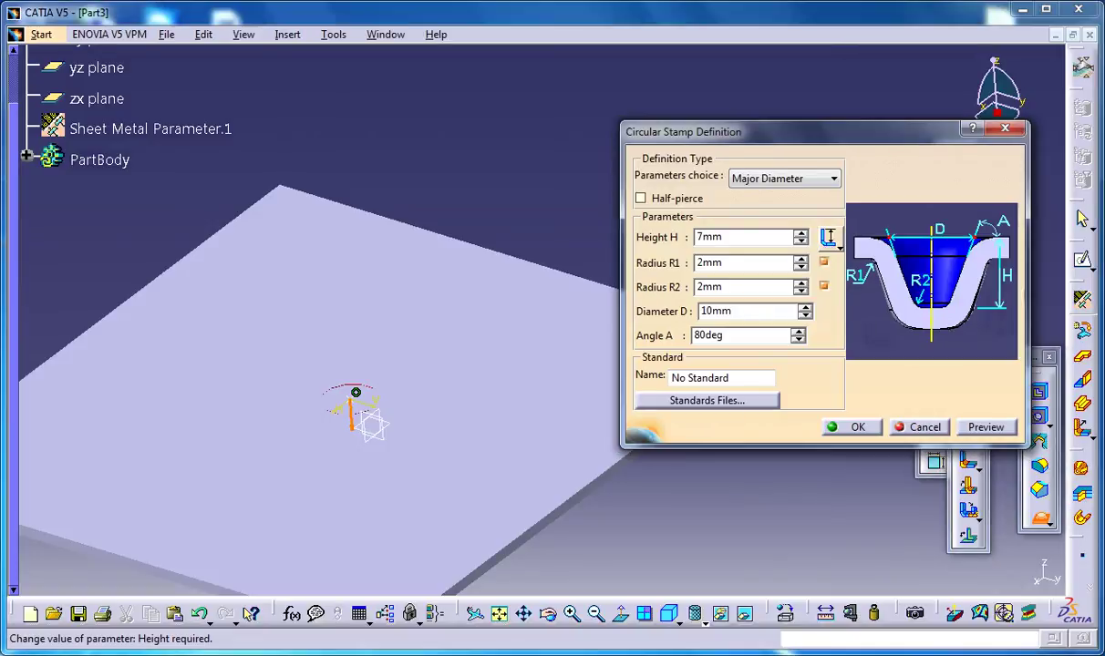
{"action": "left_click", "coordinate": [986, 427]}
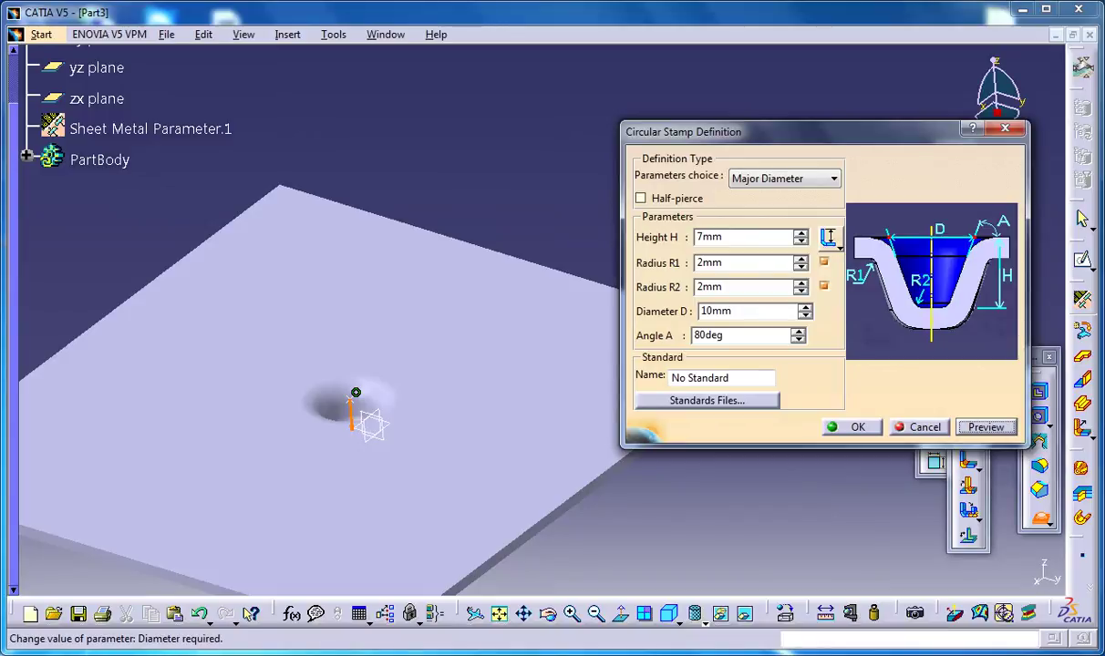
Set the circular stamp's diameter to 25 mm and its angle to 90 degrees, and create it
{"action": "left_click", "coordinate": [805, 307]}
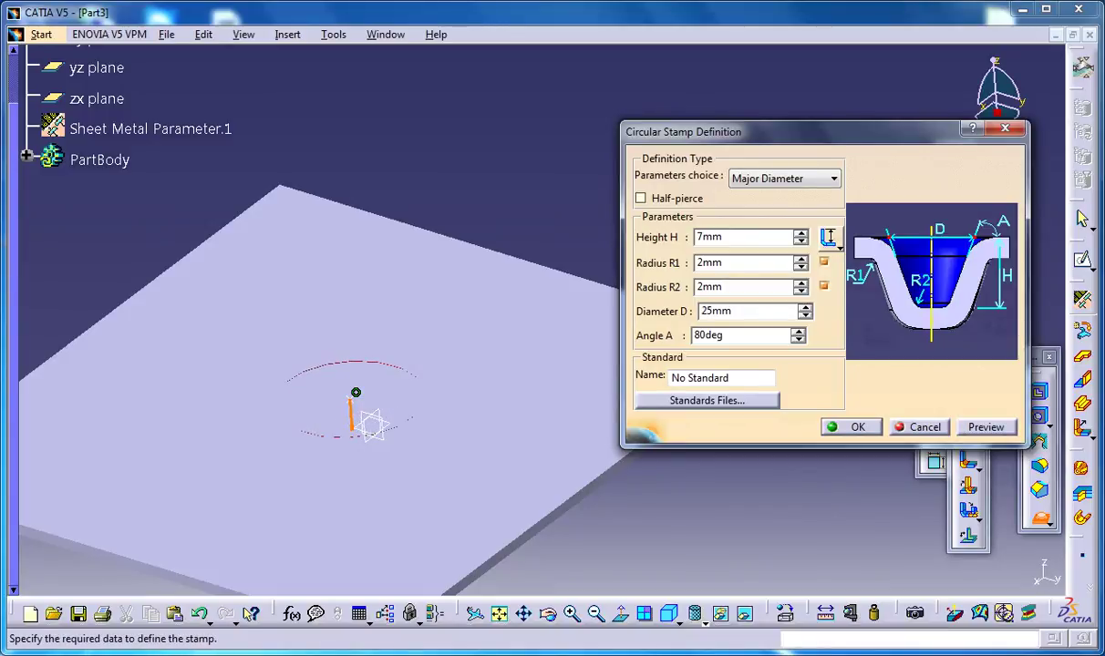
{"action": "left_click", "coordinate": [986, 427]}
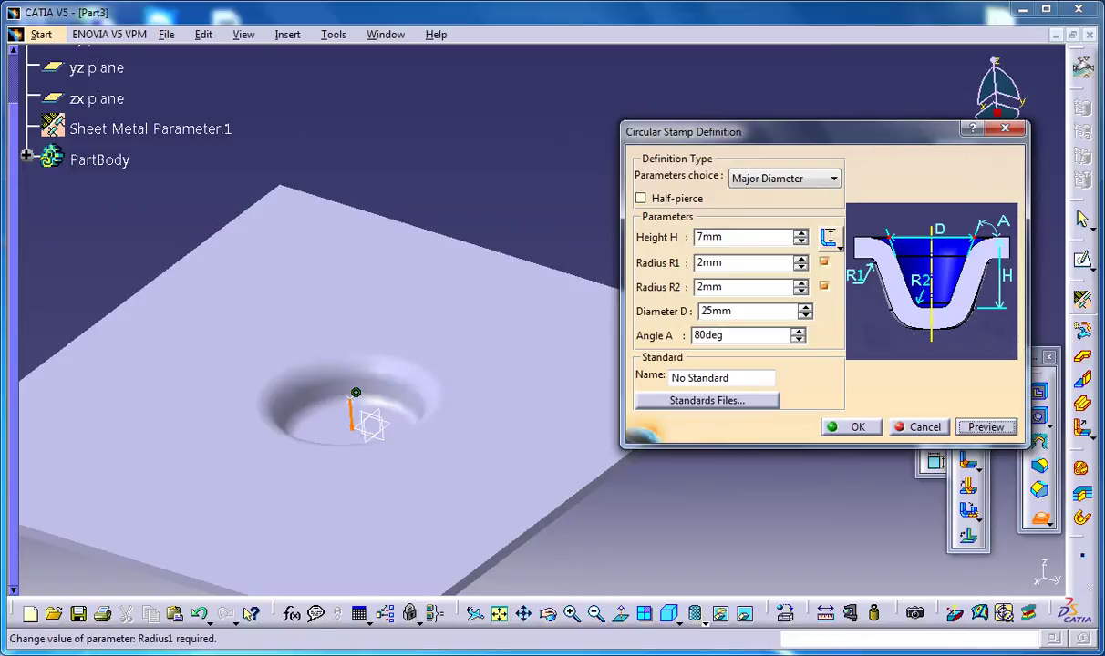
{"action": "middle_click_drag", "start_coordinate": [392, 459], "coordinate": [531, 307]}
{"action": "middle_click_drag", "start_coordinate": [424, 355], "coordinate": [381, 449]}
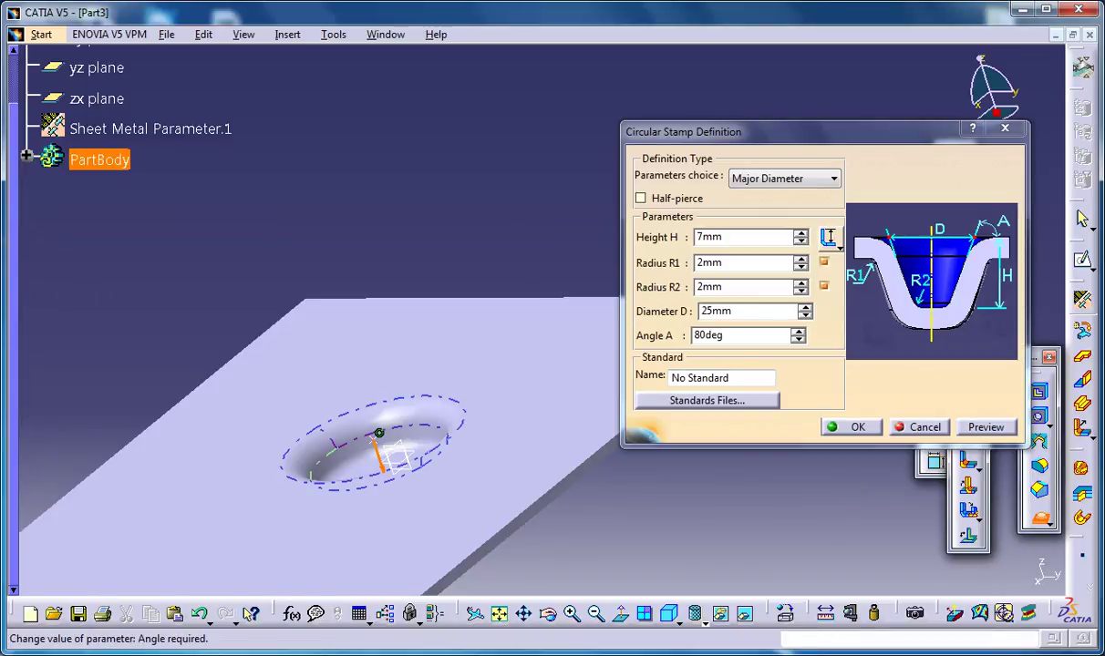
{"action": "left_click", "coordinate": [798, 332]}
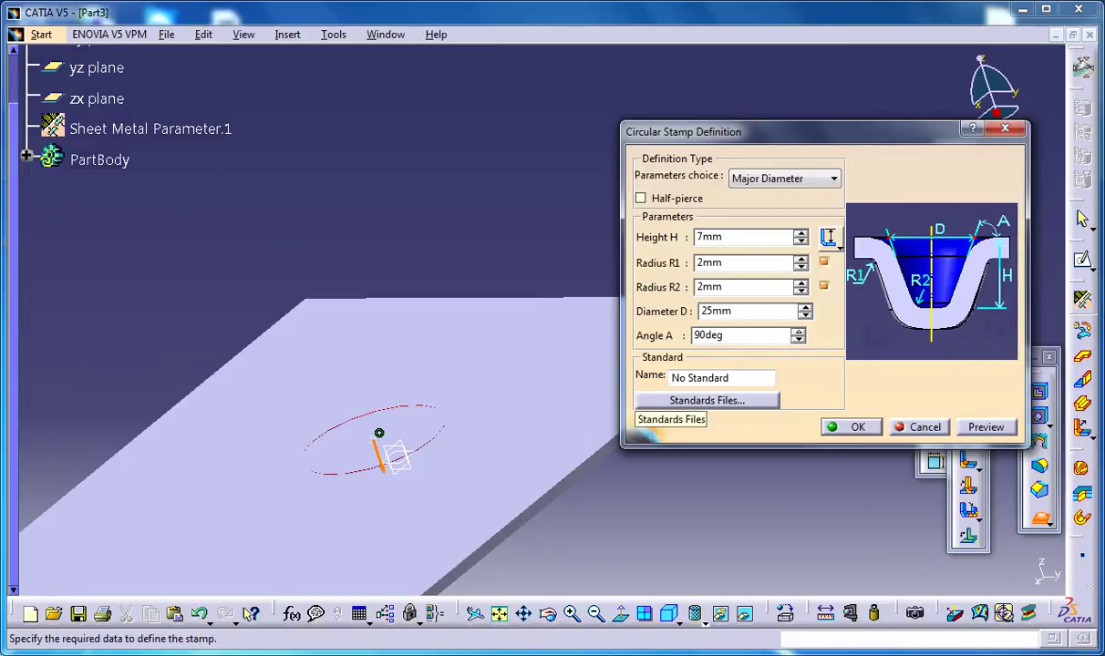
{"action": "left_click", "coordinate": [853, 427]}
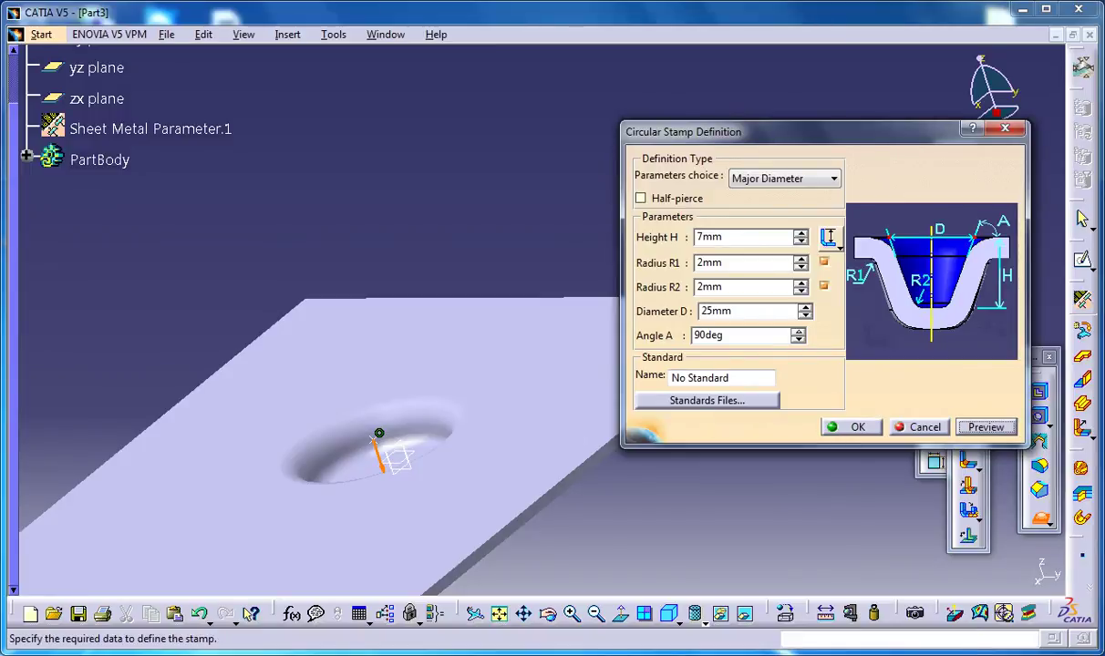
{"action": "middle_click_drag", "start_coordinate": [466, 402], "coordinate": [445, 360]}
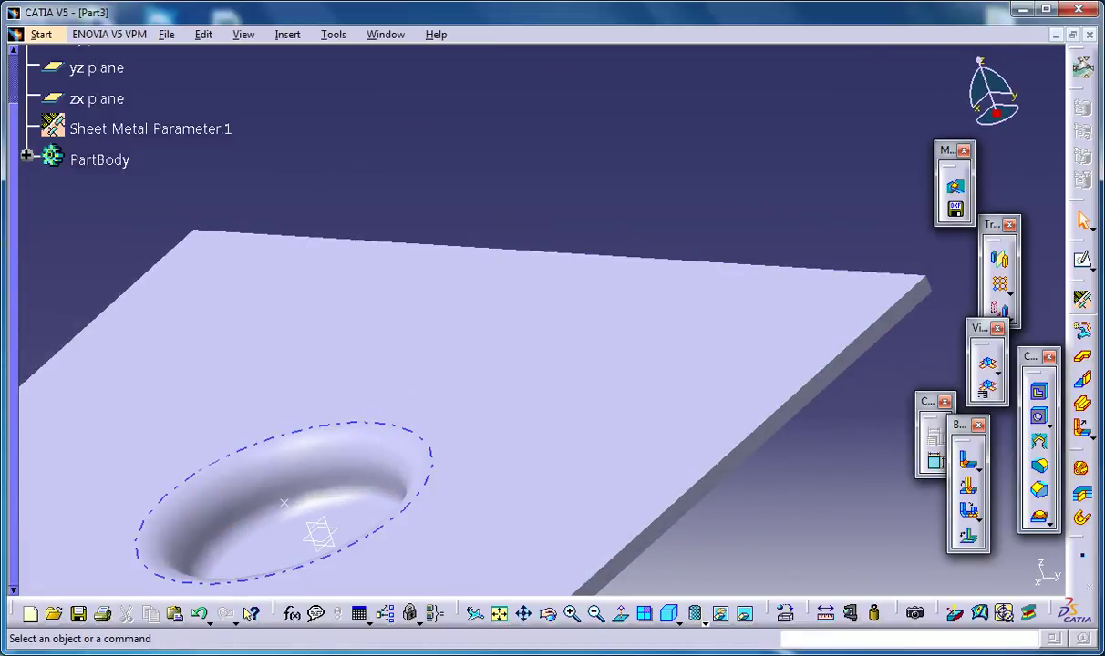
{"action": "middle_click", "coordinate": [344, 495]}
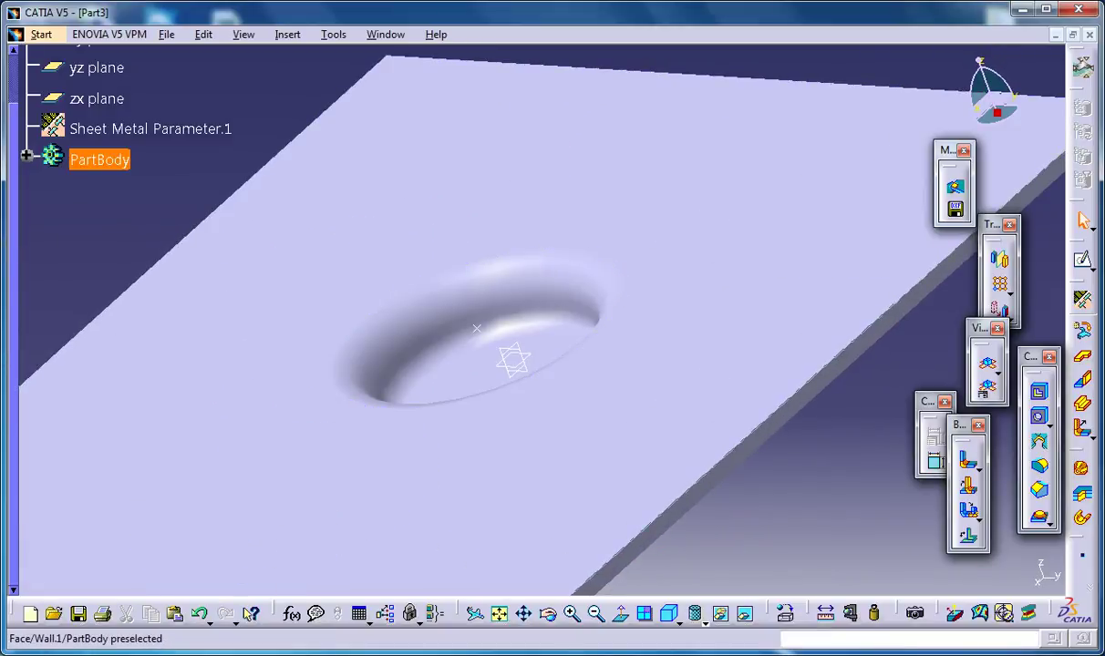
{"action": "middle_click_drag", "start_coordinate": [430, 432], "coordinate": [591, 292]}
{"action": "mouse_move", "coordinate": [561, 329]}
{"action": "middle_mouse_down"}
{"action": "mouse_move", "coordinate": [497, 374]}
{"action": "mouse_move", "coordinate": [661, 271]}
{"action": "mouse_move", "coordinate": [598, 286]}
{"action": "mouse_move", "coordinate": [592, 321]}
{"action": "mouse_move", "coordinate": [592, 311]}
{"action": "mouse_move", "coordinate": [558, 306]}
{"action": "mouse_move", "coordinate": [531, 333]}
{"action": "mouse_move", "coordinate": [510, 314]}
{"action": "mouse_move", "coordinate": [560, 325]}
{"action": "mouse_move", "coordinate": [560, 312]}
{"action": "mouse_move", "coordinate": [525, 328]}
{"action": "mouse_move", "coordinate": [522, 315]}
{"action": "mouse_move", "coordinate": [526, 331]}
{"action": "mouse_move", "coordinate": [556, 324]}
{"action": "middle_mouse_up"}
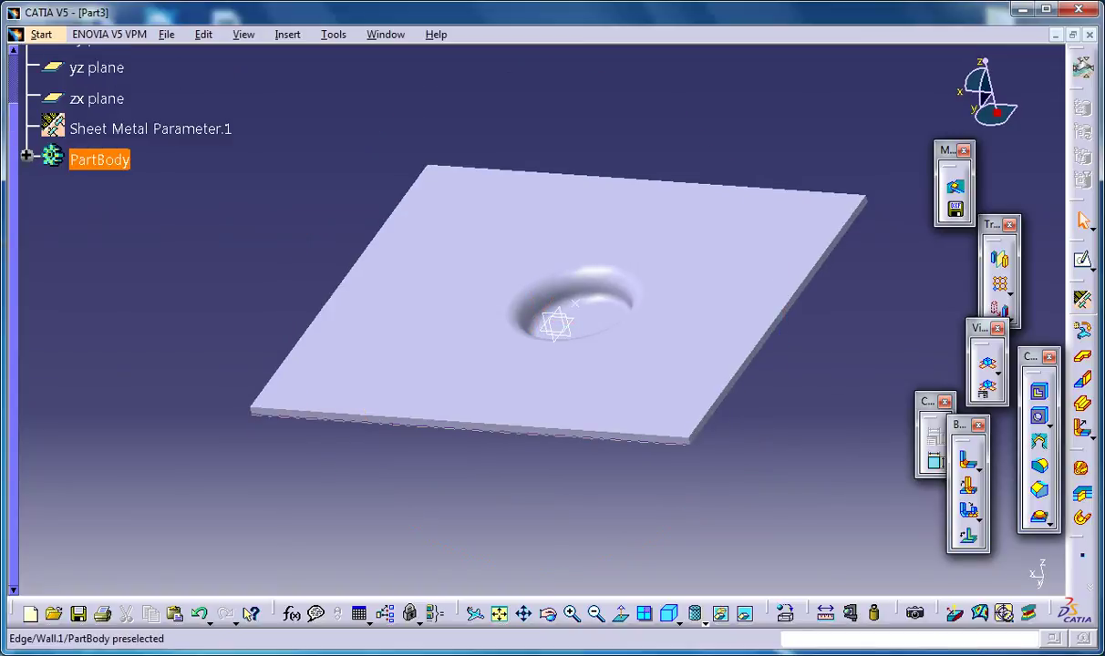